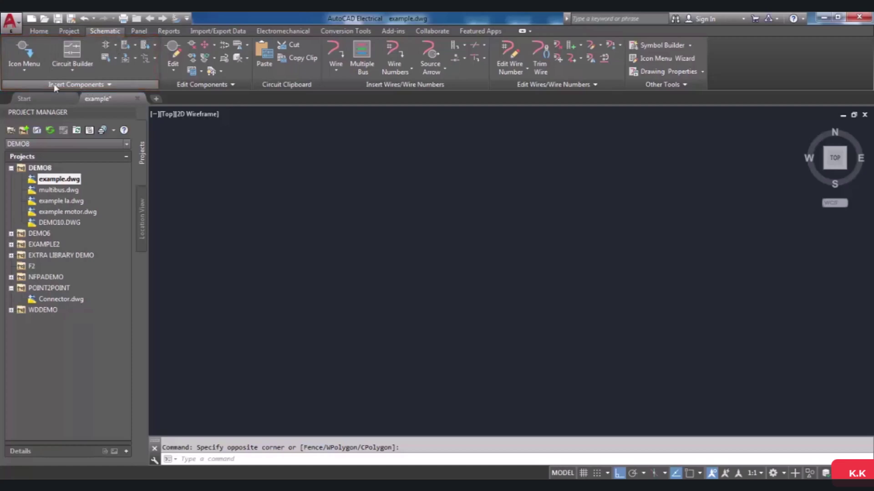
Choose the Square with Terminal Number symbol from the Terminals/Connectors icon menu
click(24, 53)
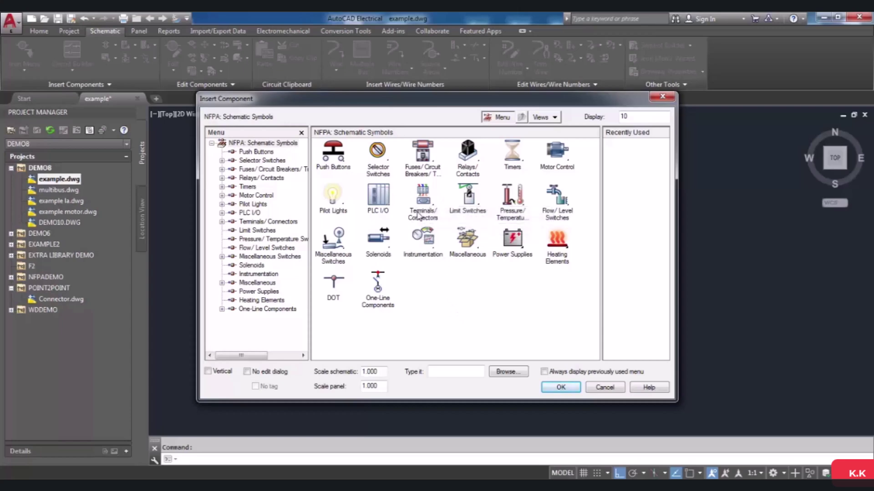
click(422, 216)
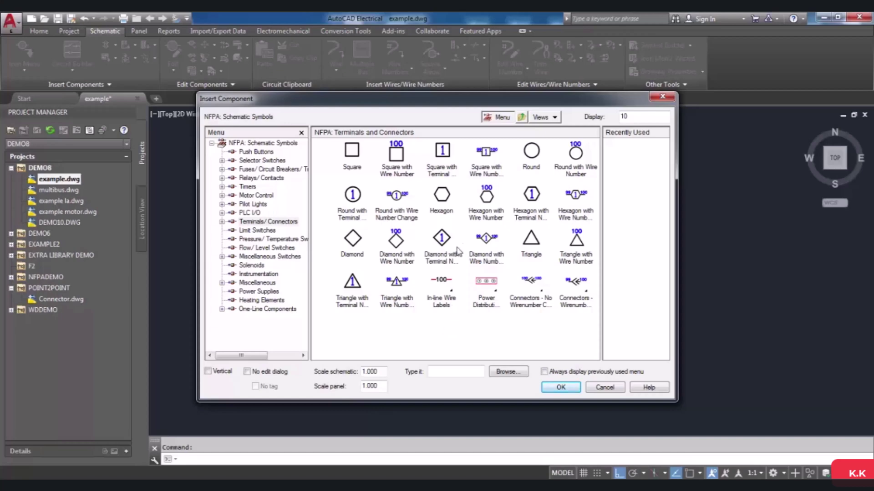
click(445, 172)
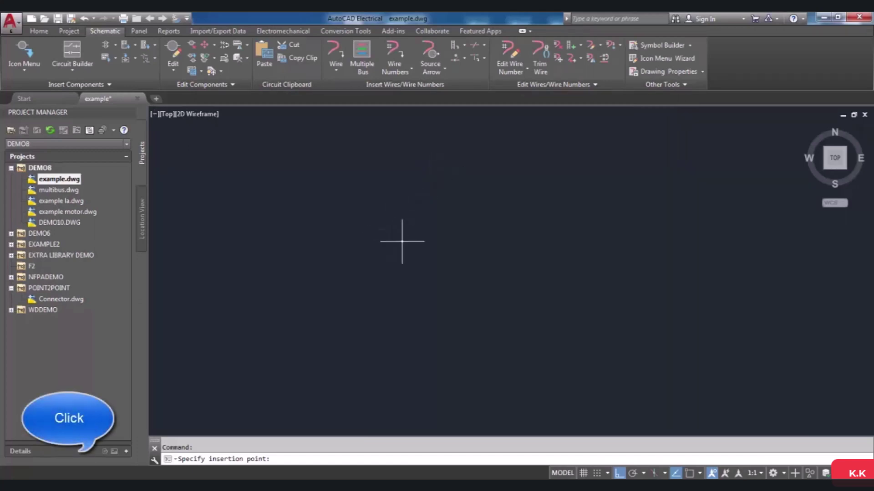
Place the square terminal and accept it with tag strip TB-2, number 436, location MCAB5
click(402, 242)
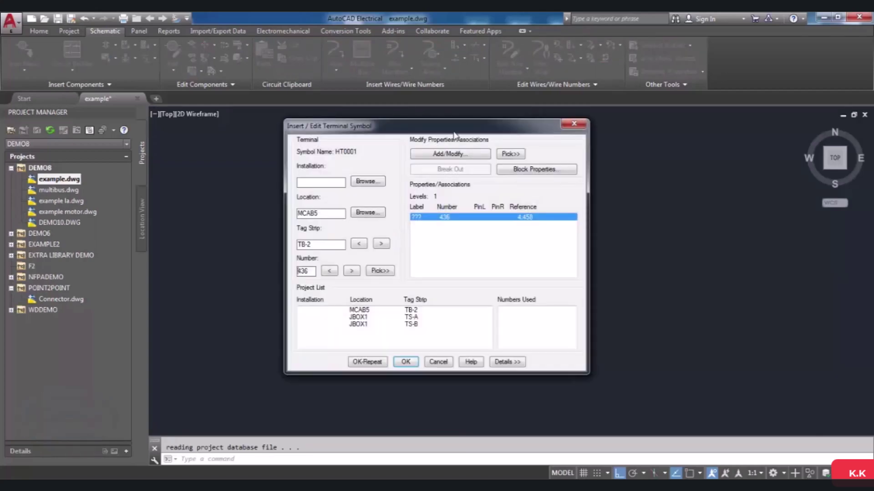
drag(455, 129, 430, 132)
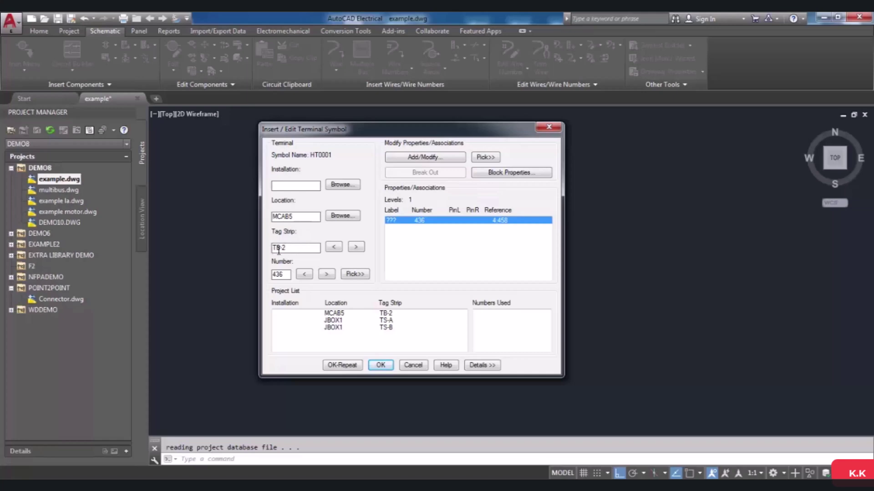
click(299, 250)
click(380, 365)
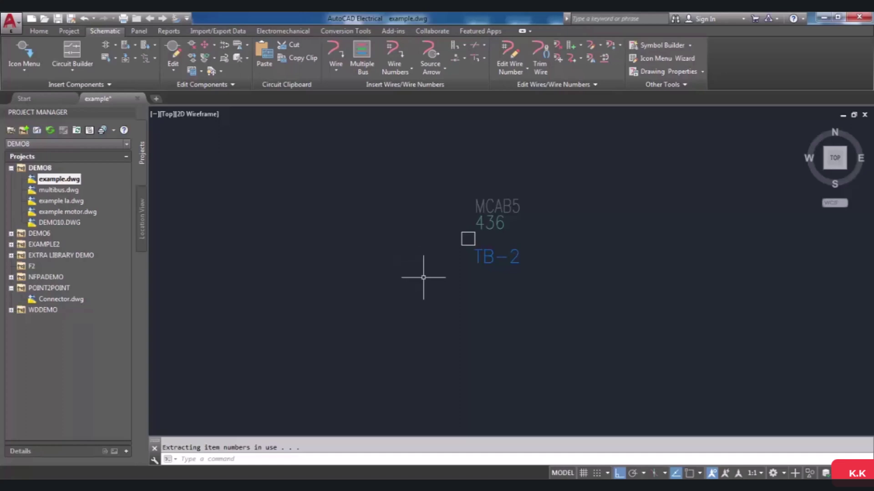
Open Edit Component for terminal HT0001, showing number 436 and reference 4:458
scroll(568, 223, up, 2)
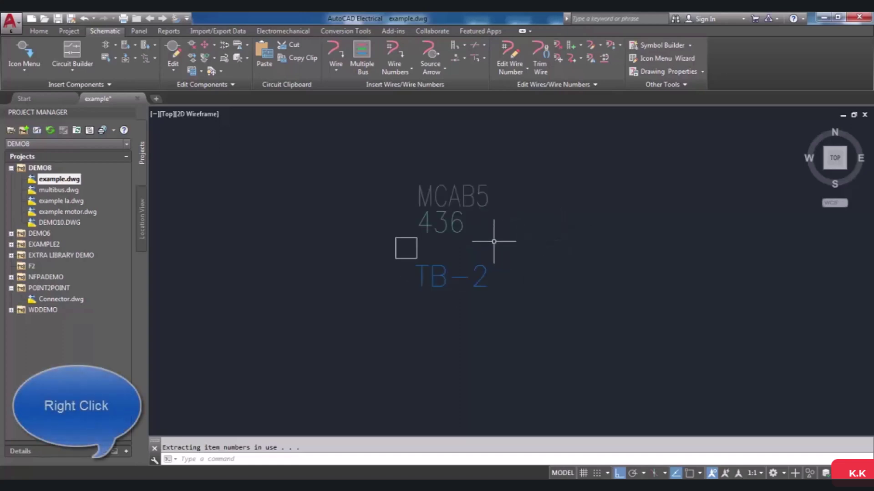
right_click(445, 223)
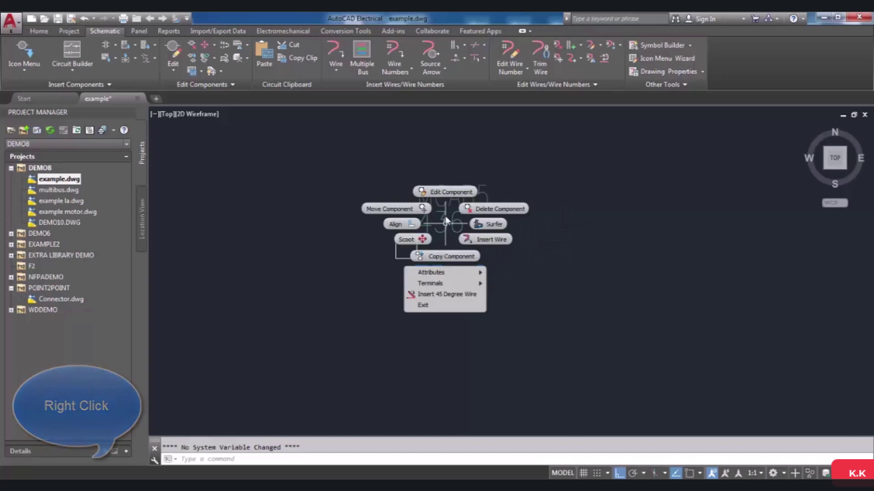
click(448, 193)
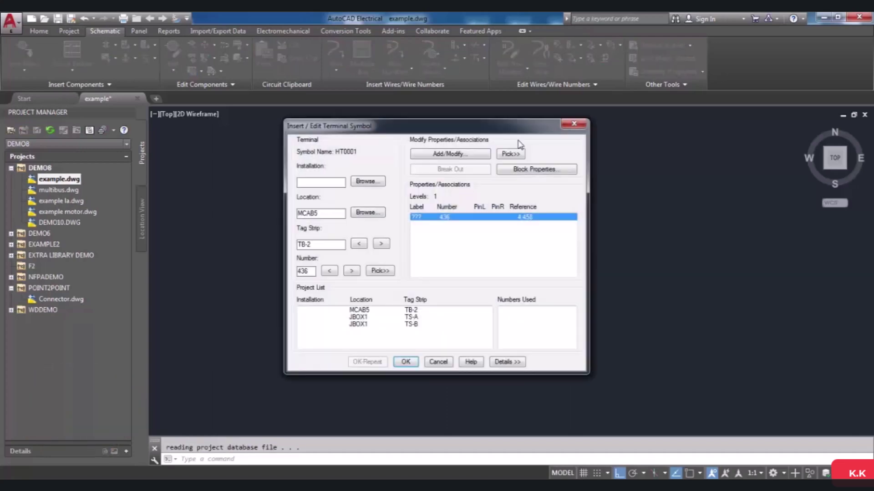
drag(518, 134, 359, 139)
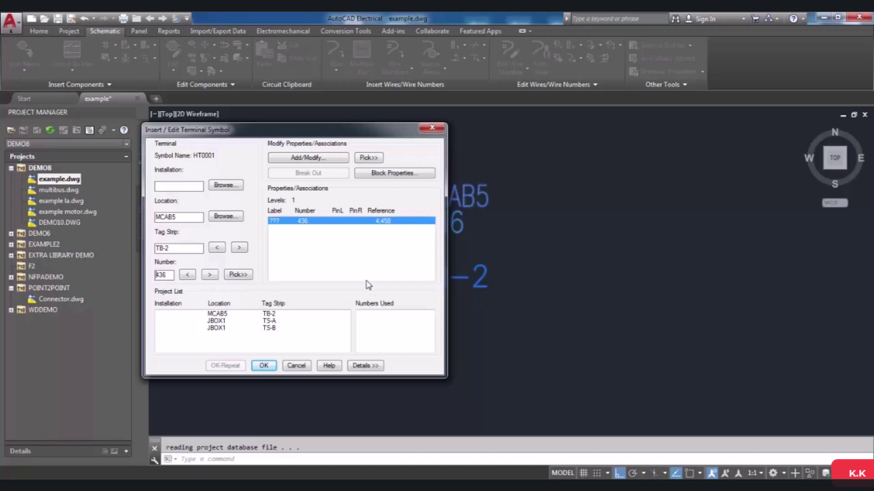
Review the terminal's catalog details, collapse them, and close the terminal dialog
click(372, 370)
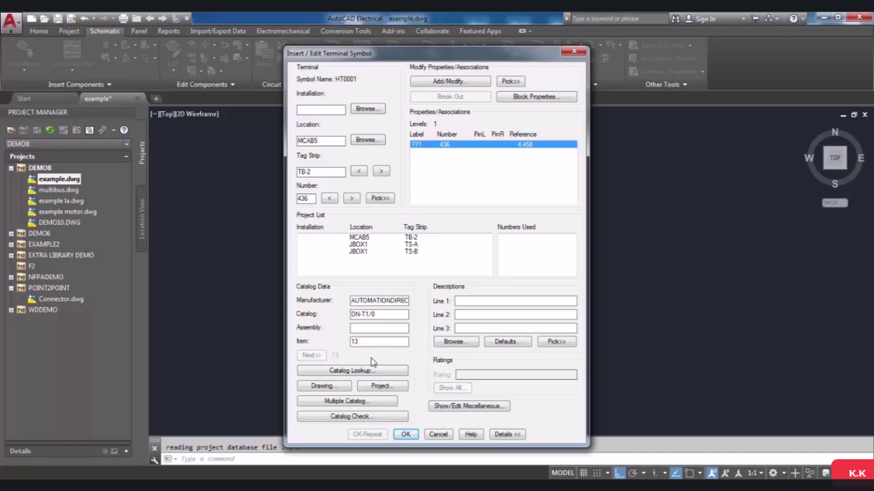
click(506, 434)
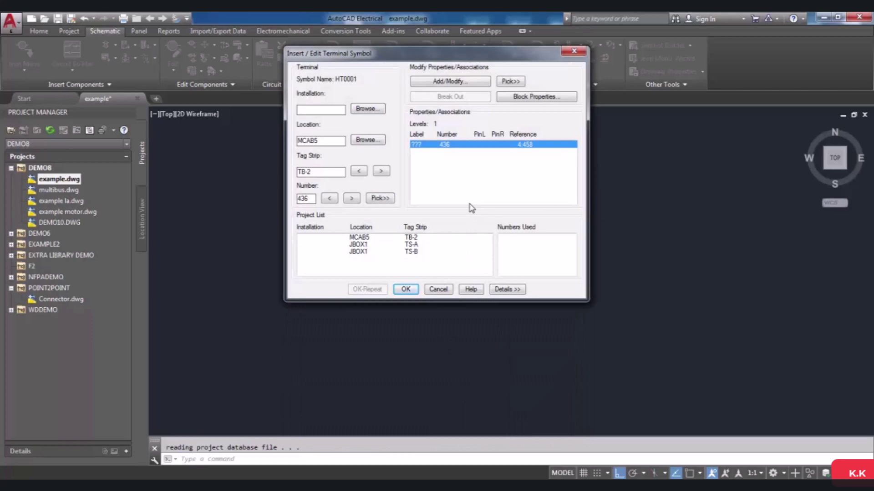
click(406, 290)
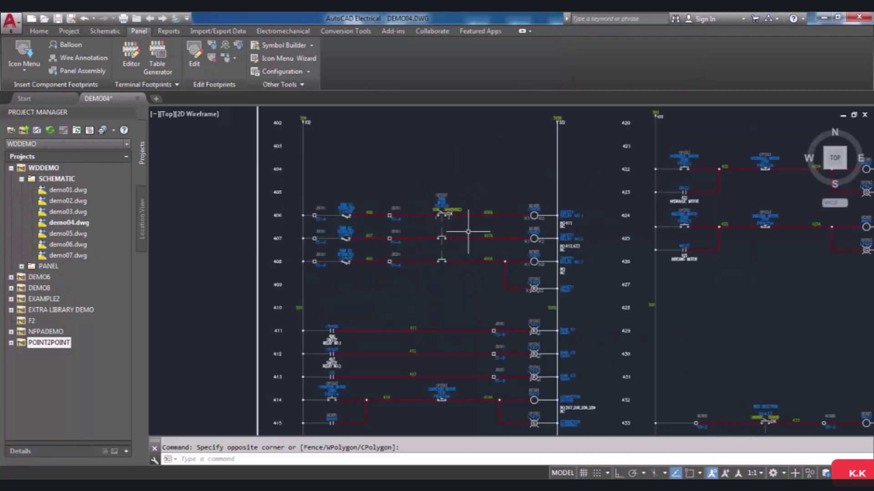
Start Insert Terminal (Schematic List) from the Panel tab's Terminal Footprints drop-down
scroll(400, 214, up, 4)
scroll(414, 216, down, 2)
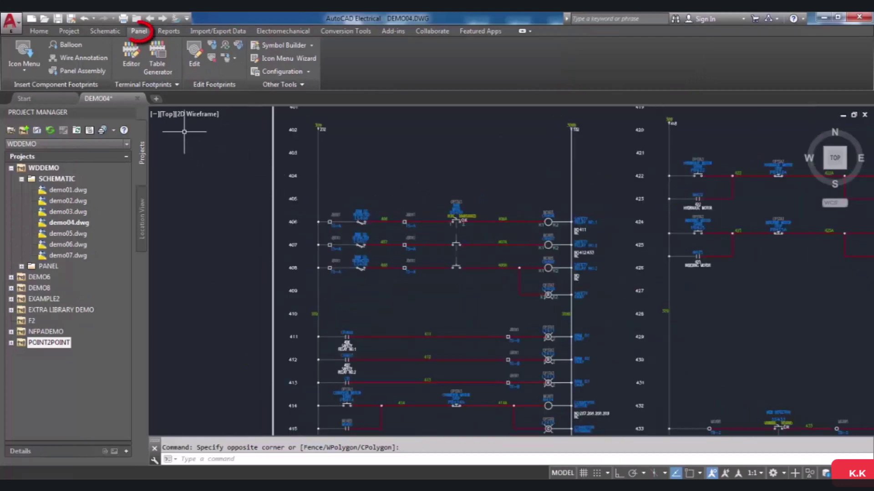
click(154, 87)
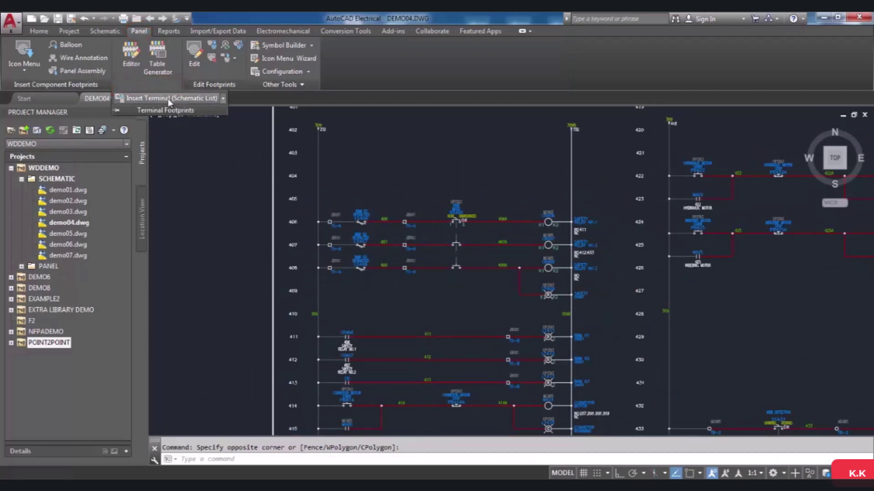
click(169, 100)
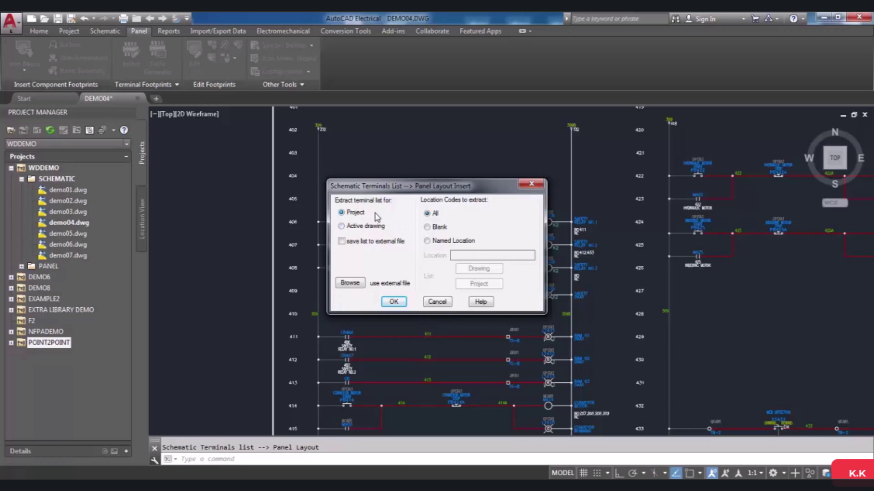
Extract terminals for the whole project, processing all its SCHEMATIC drawings
click(394, 302)
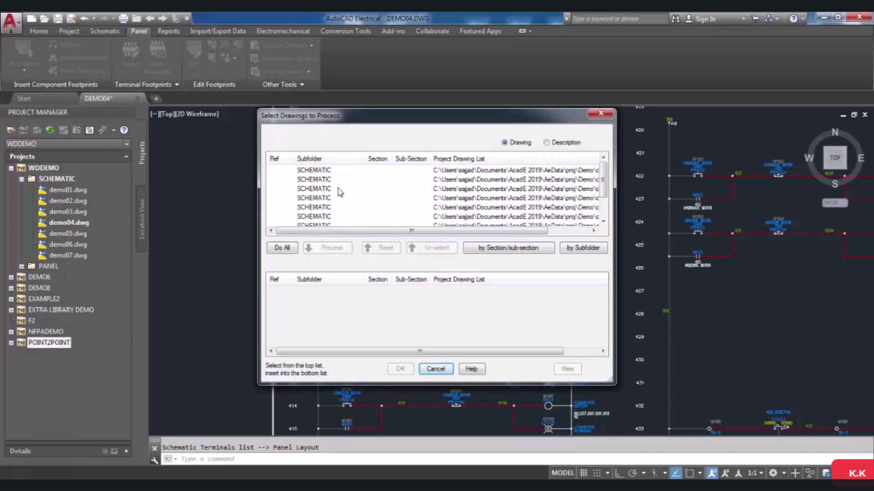
click(325, 172)
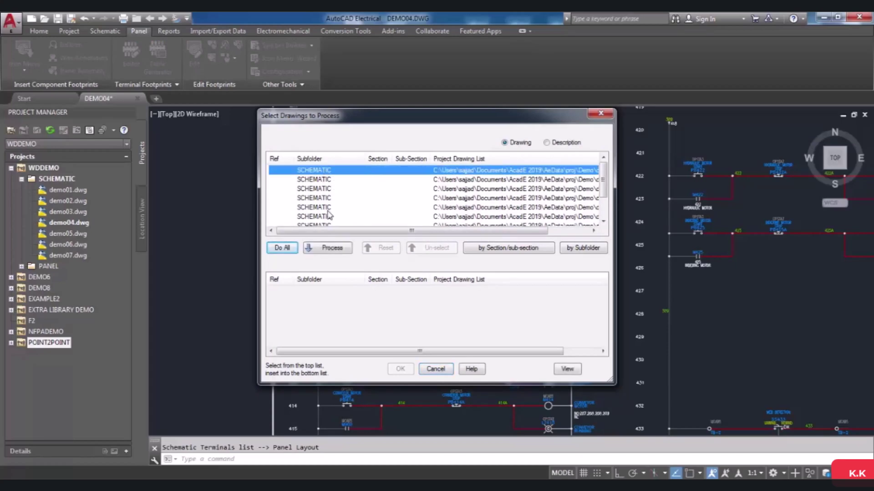
click(336, 252)
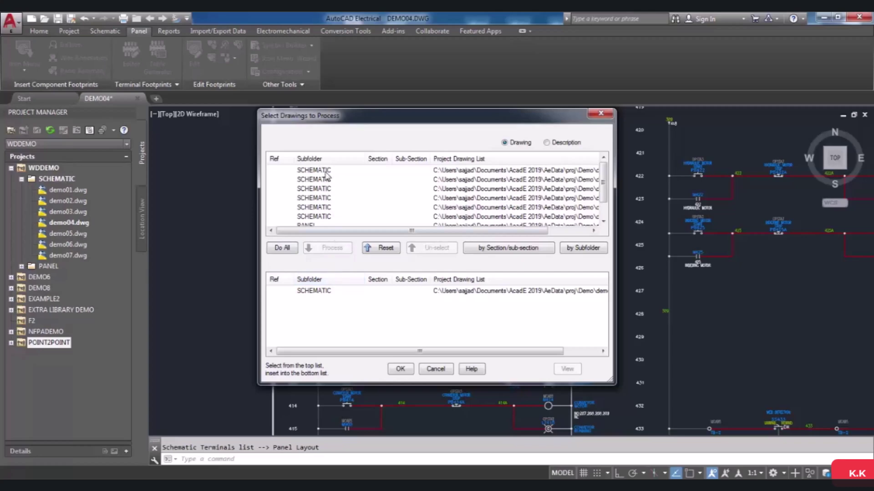
click(326, 172)
shift+click(327, 180)
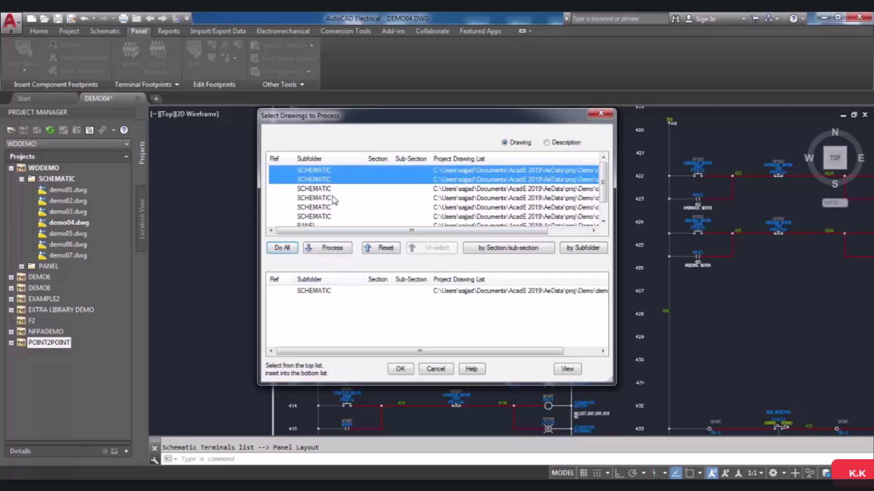
click(338, 251)
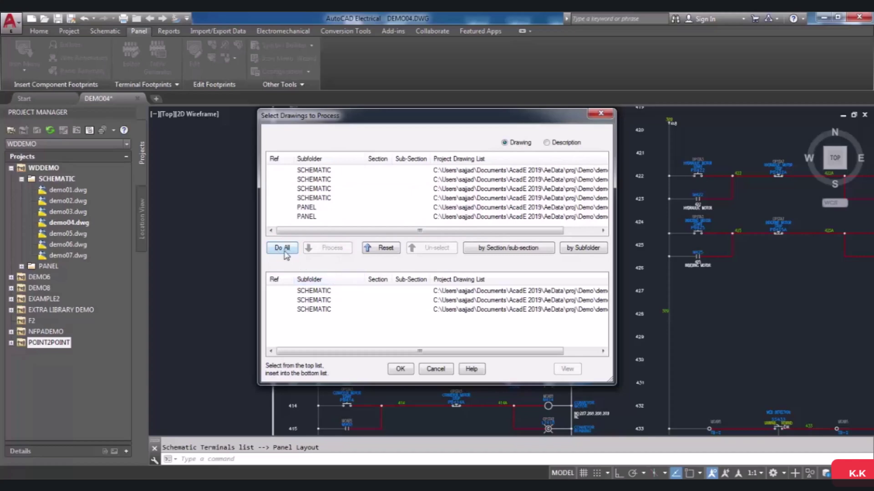
click(284, 251)
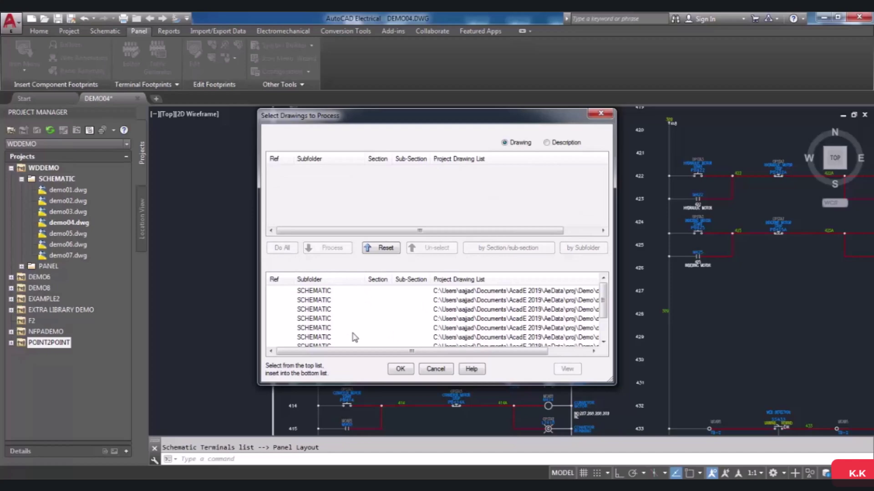
click(398, 369)
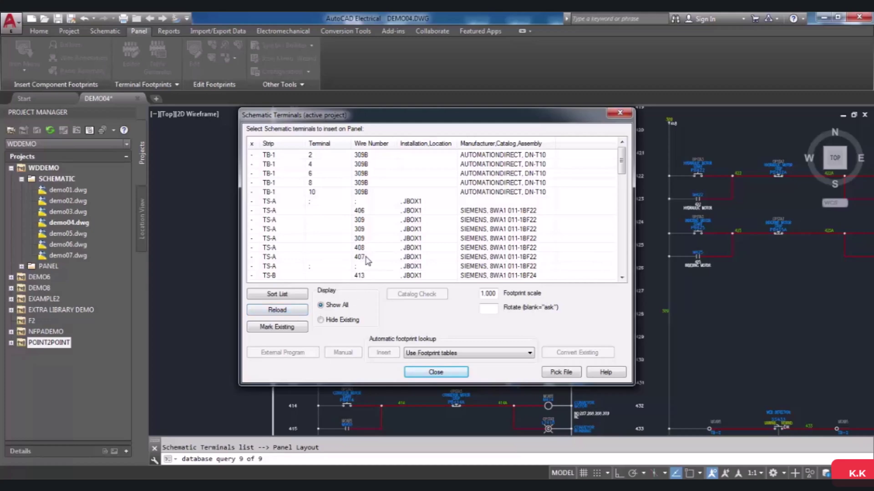
Select TS-A terminal 407 in the schematic terminal list and insert its footprint
click(361, 257)
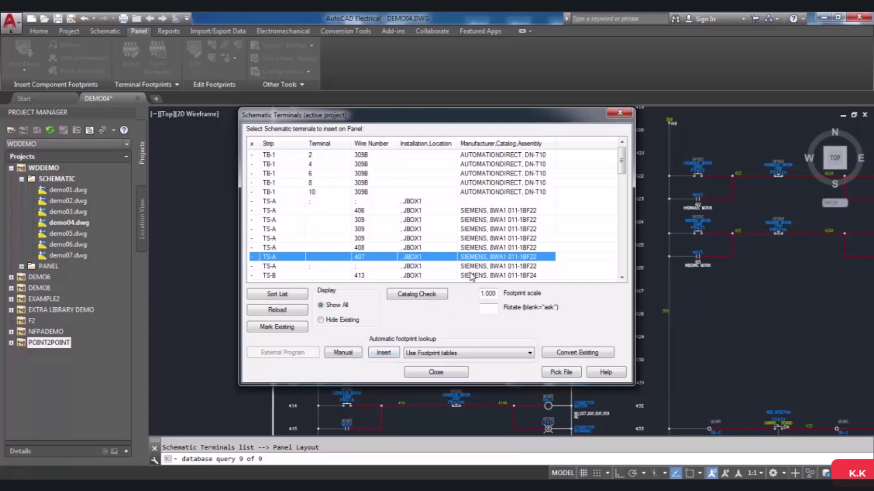
click(383, 353)
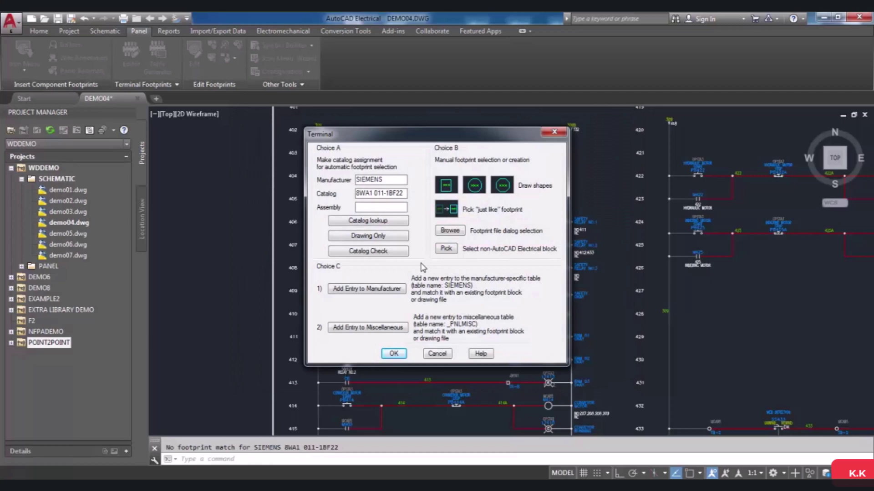
Assign AB END BARRIER catalog 1492-N16 to the TS-A footprint through catalog lookup
click(384, 222)
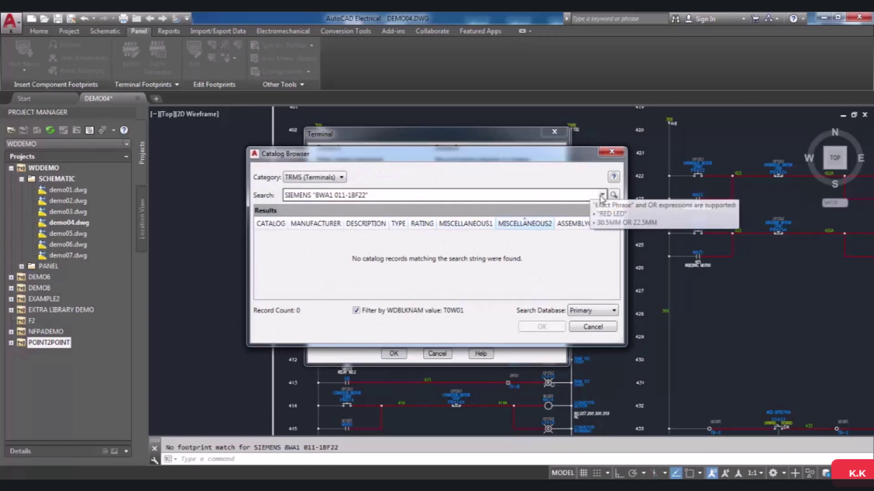
click(601, 195)
click(482, 215)
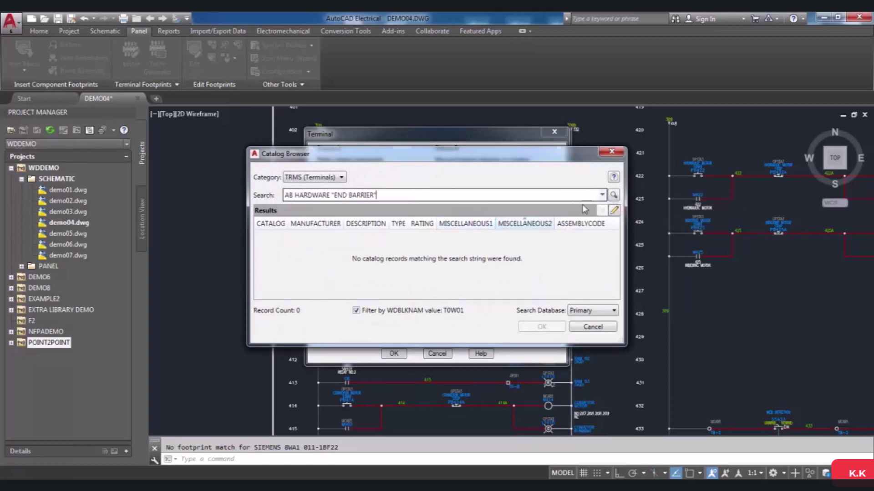
click(615, 195)
click(519, 237)
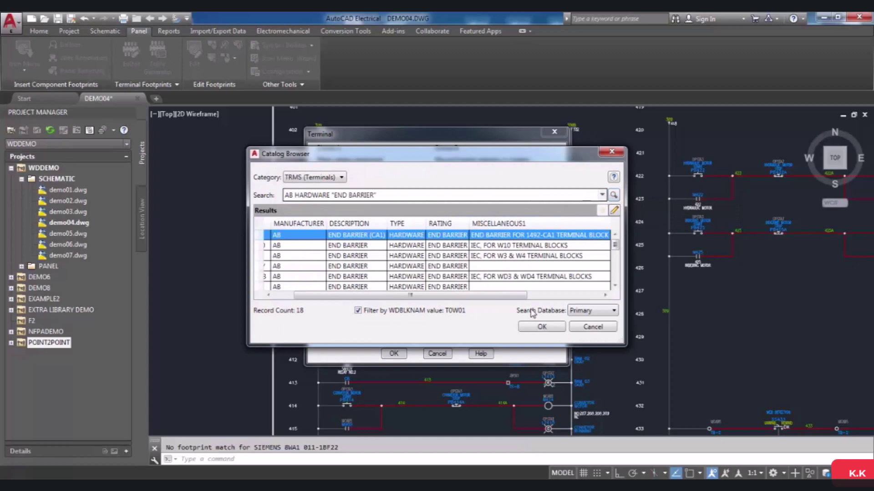
click(538, 327)
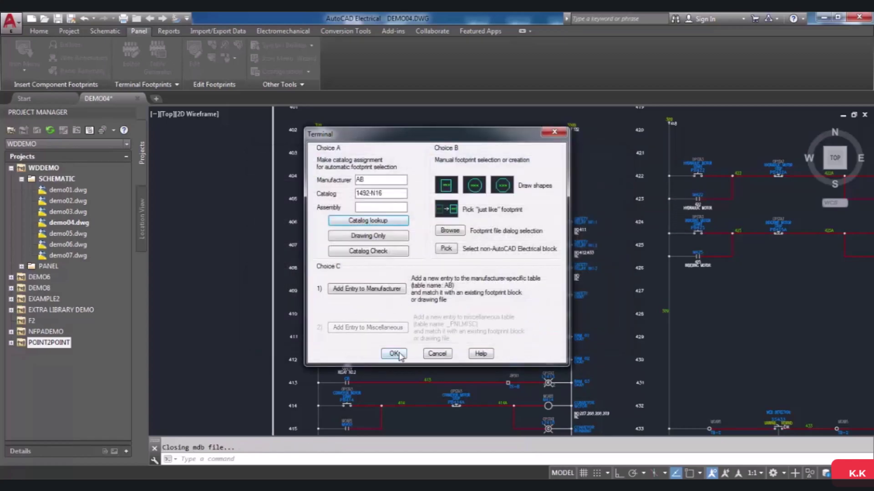
click(394, 354)
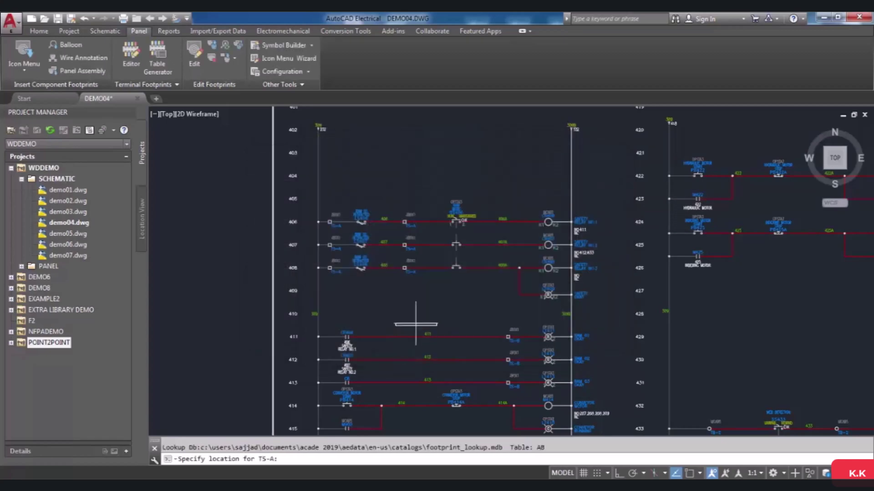
Place the TS-A footprint left of the rungs with Ortho on, rotated 90° vertical
scroll(429, 306, down, 3)
scroll(362, 324, up, 5)
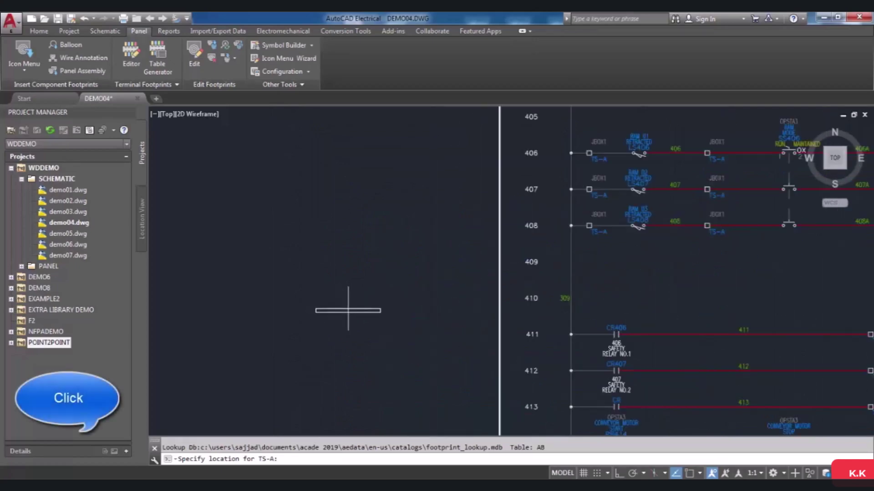
key(F8)
click(352, 310)
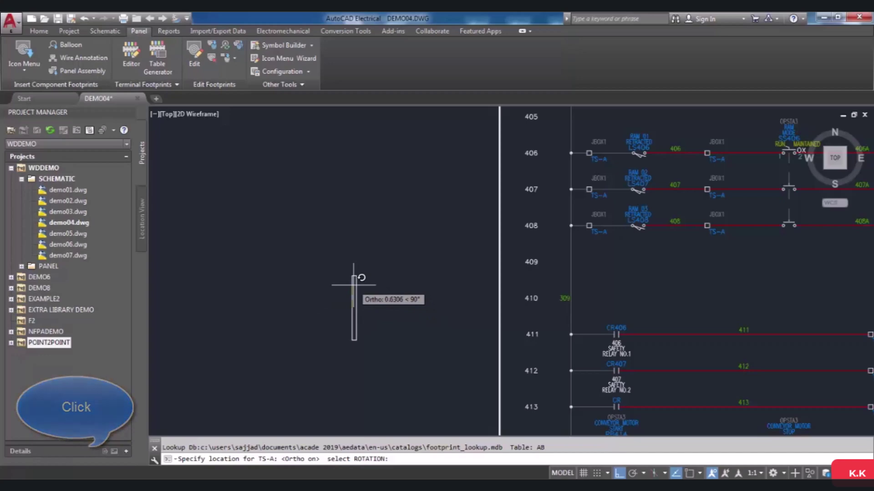
click(353, 286)
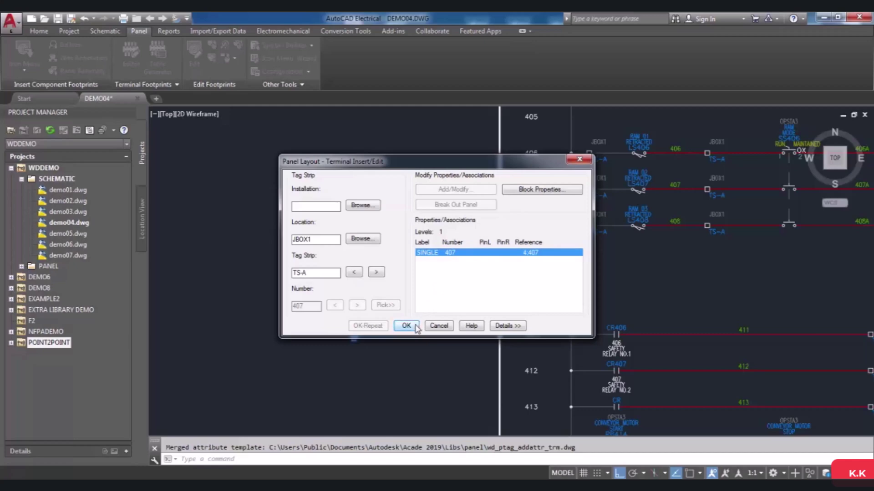
Accept the TS-A 407 panel details, close the terminal list, and skip updating other drawings
click(406, 325)
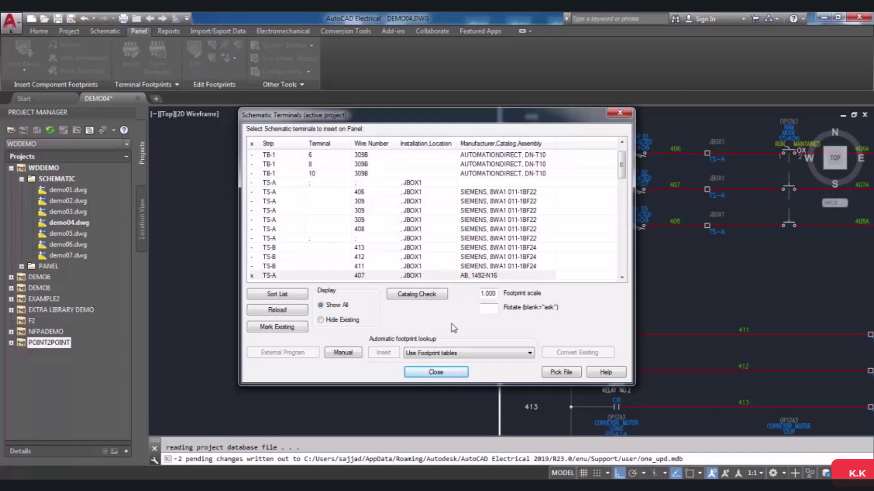
click(439, 373)
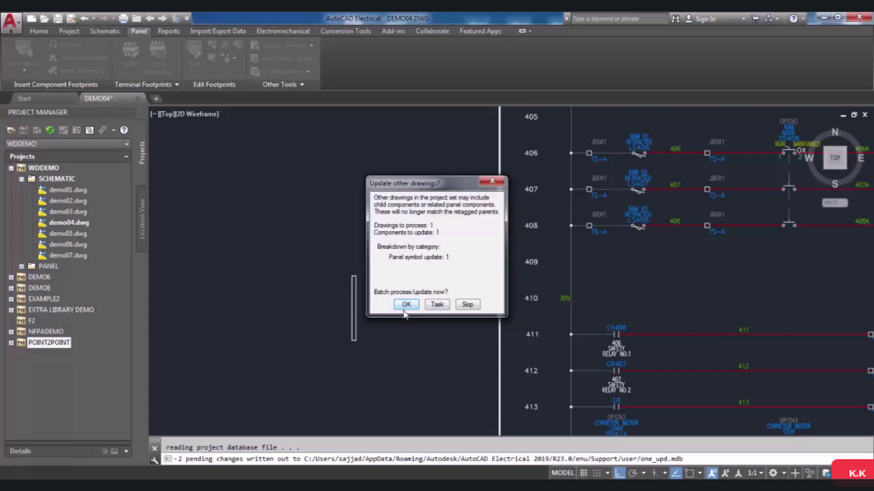
click(467, 304)
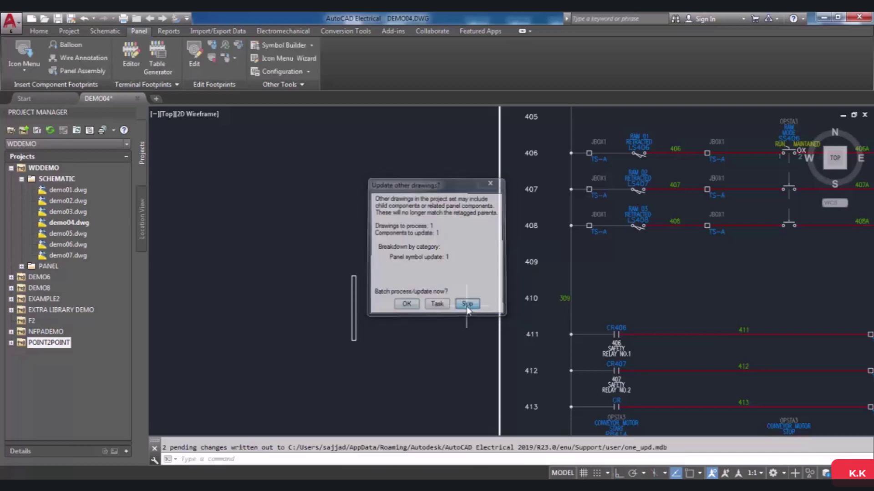
scroll(359, 326, up, 2)
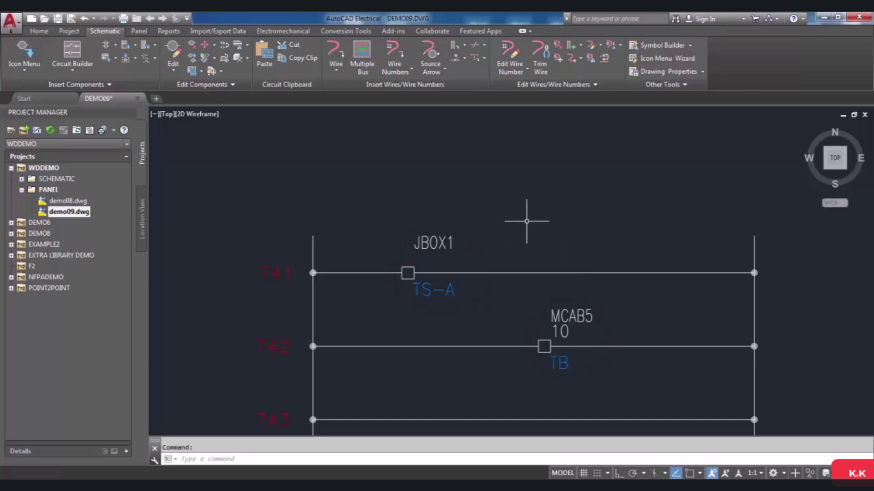
Review the JBOX1 TS-A terminal's two-level SIEMENS 8WA1 011-1BF22 block properties and accept them
right_click(442, 242)
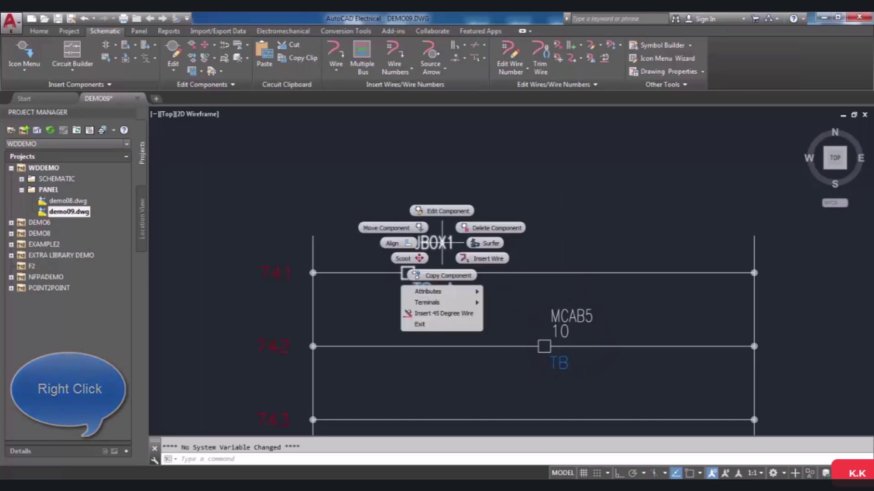
click(446, 212)
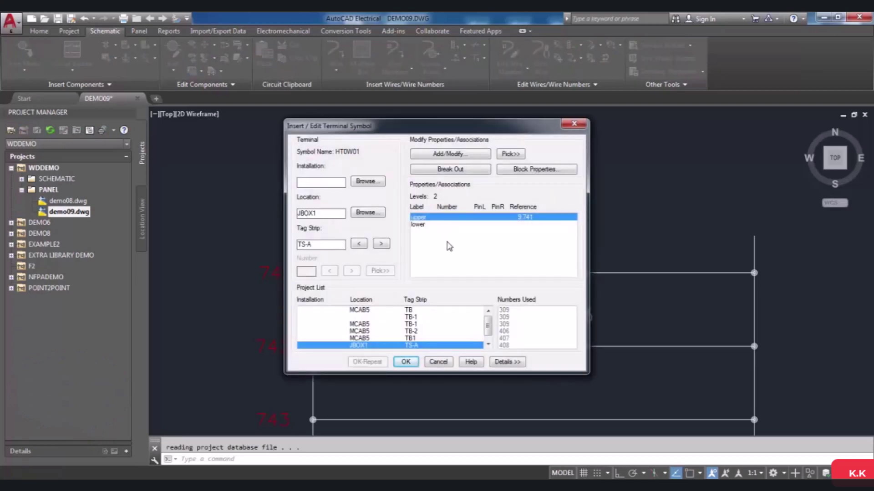
click(540, 171)
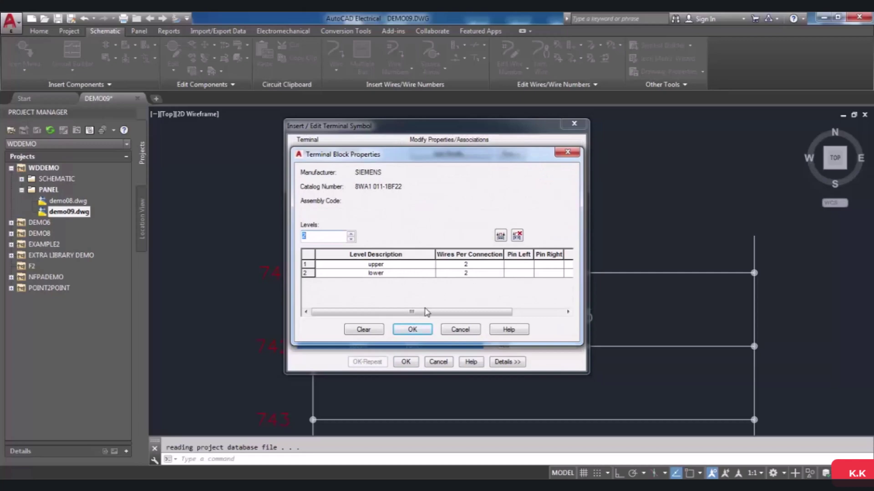
click(418, 329)
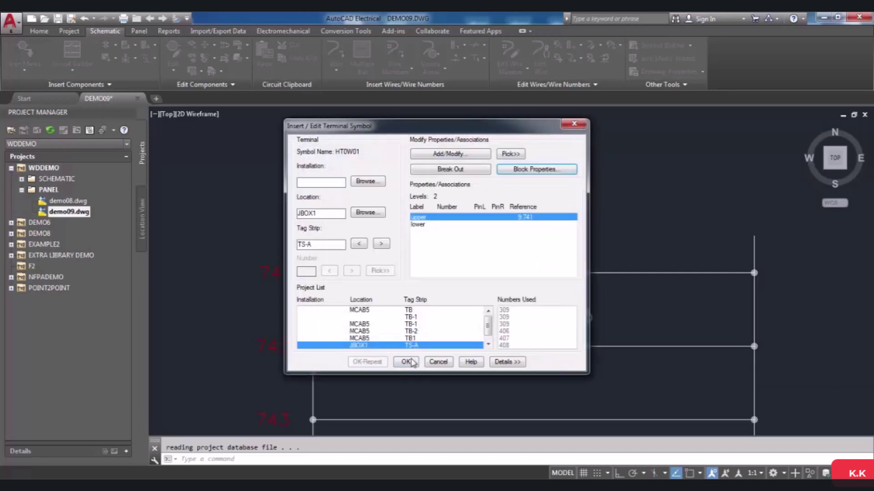
click(405, 360)
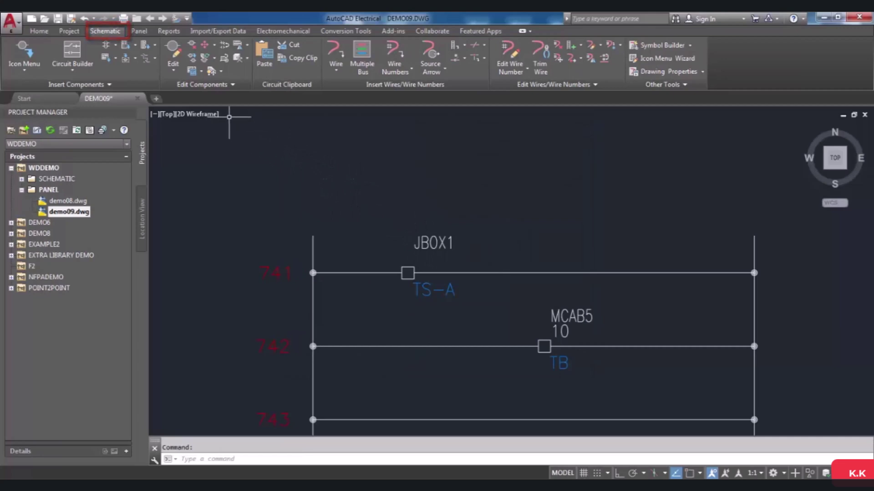
Copy the terminal block properties from master TS-A onto the MCAB5 TB terminal
click(227, 85)
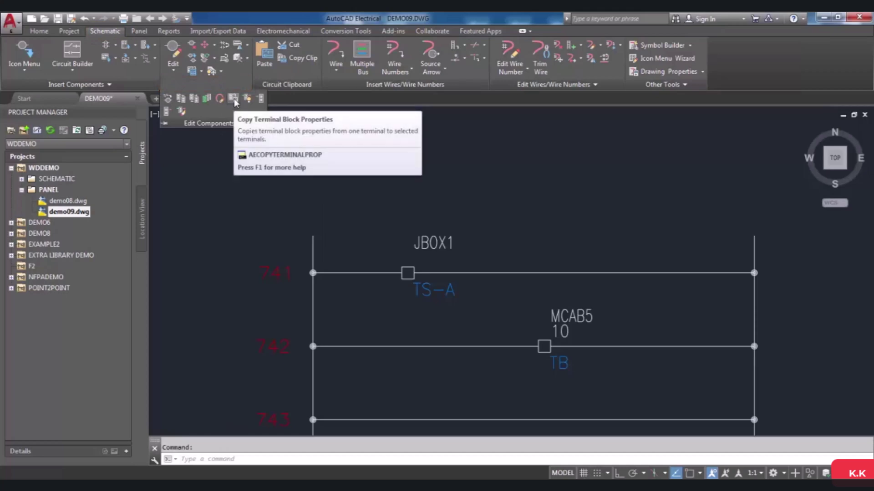
click(234, 99)
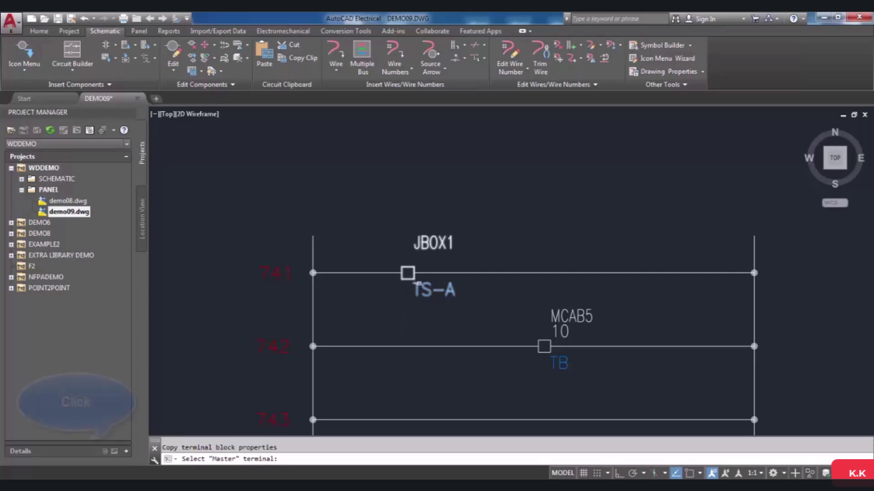
click(407, 273)
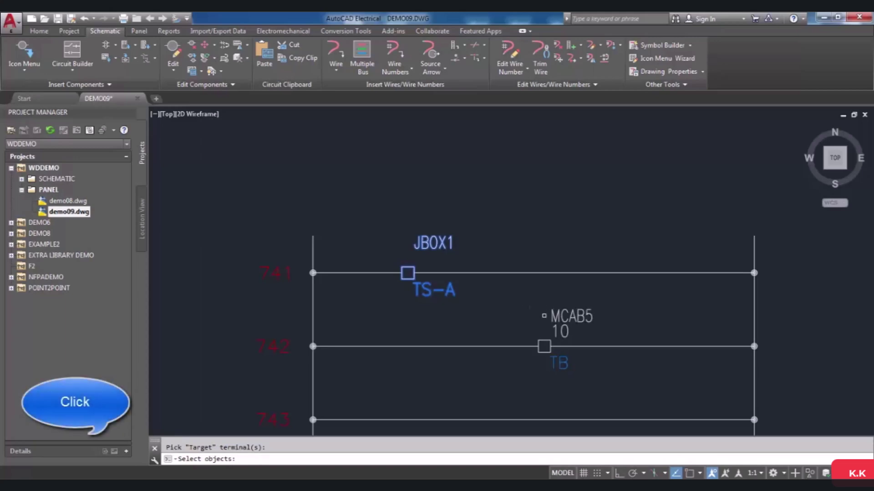
click(552, 317)
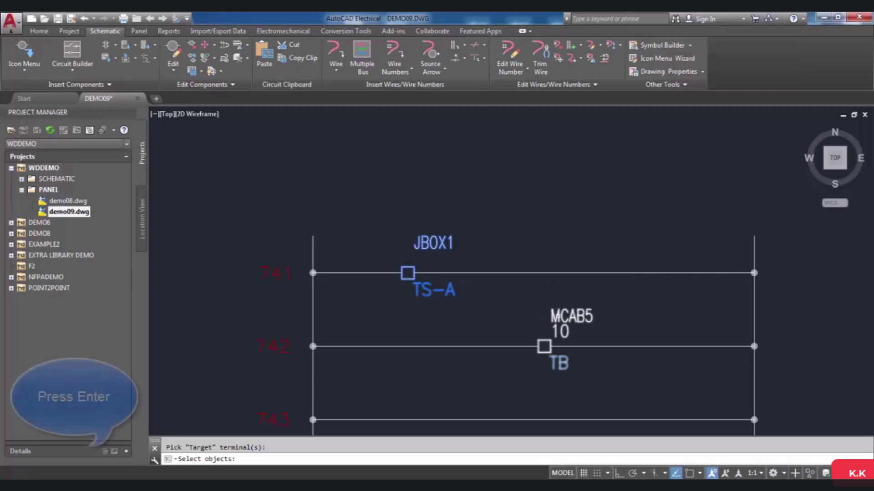
click(552, 317)
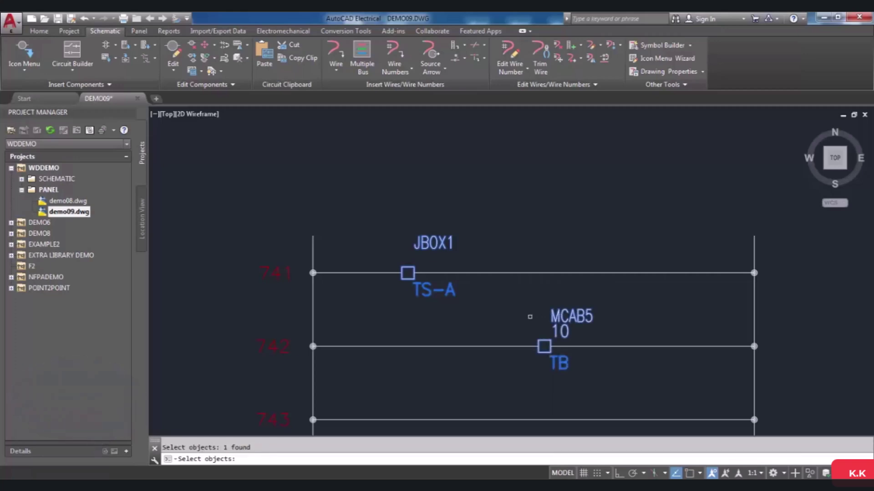
key(Return)
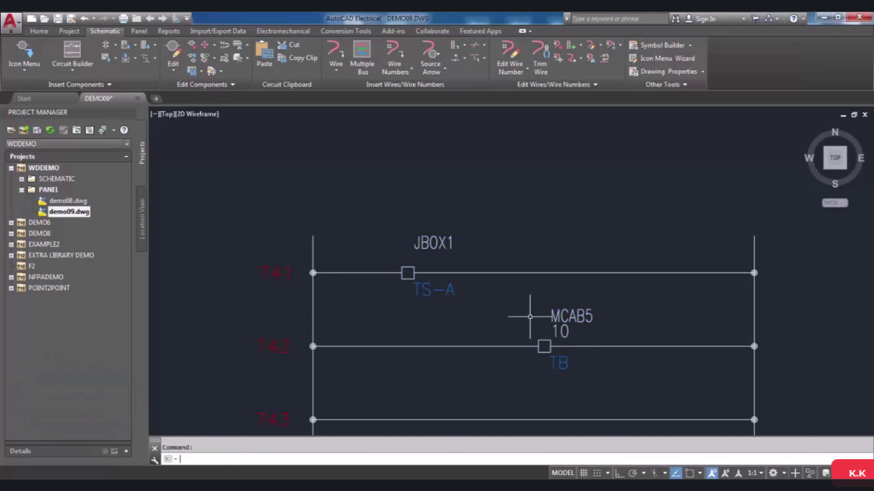
right_click(569, 320)
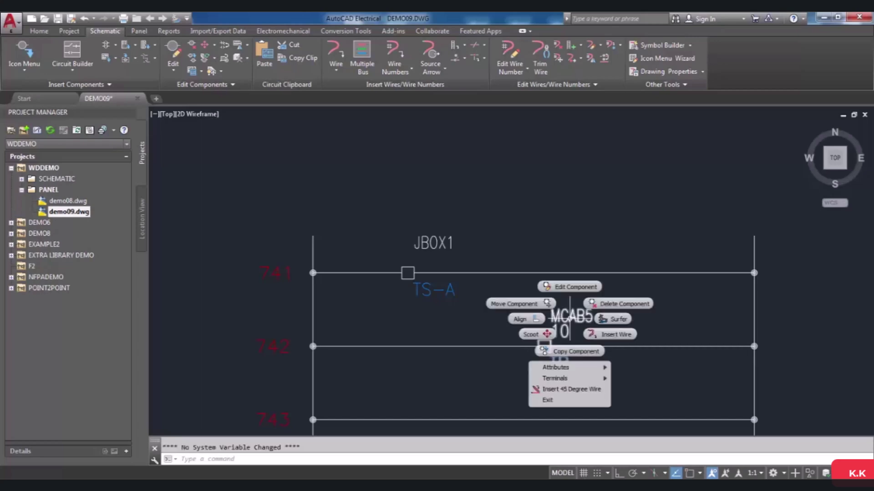
click(573, 288)
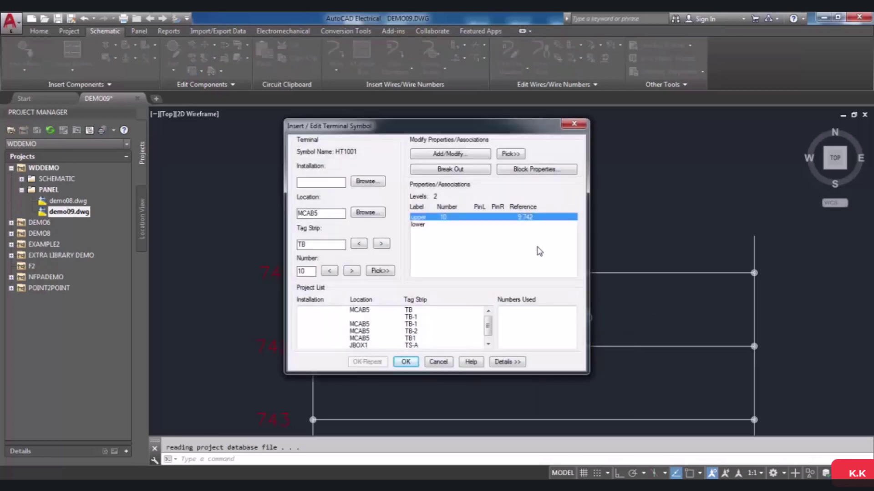
click(538, 169)
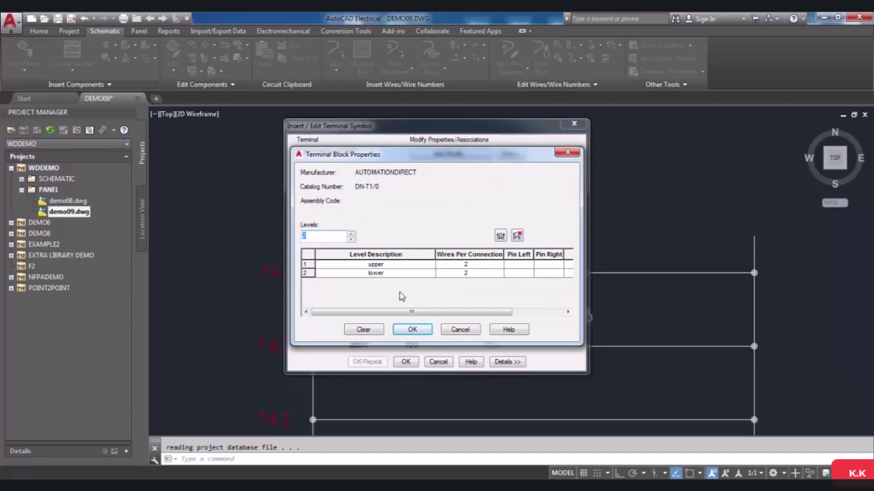
click(412, 330)
click(406, 361)
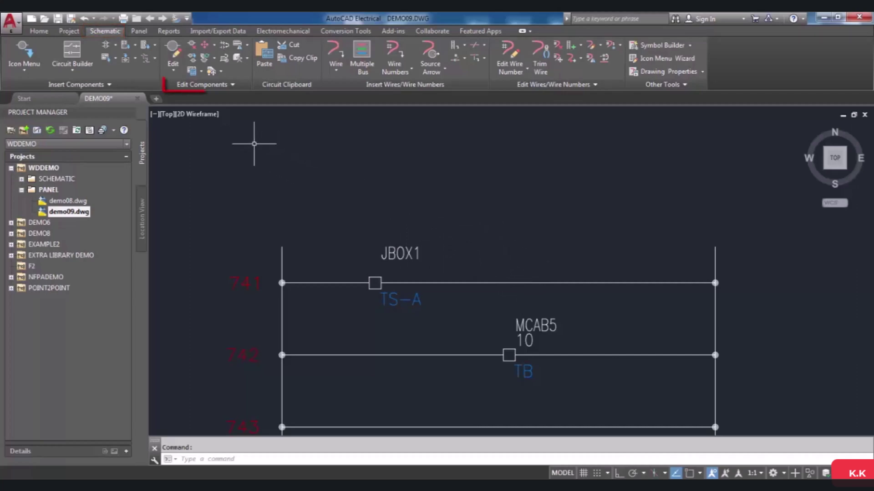
Run Edit Jumper on terminals TS-A and TB and accept the default Edit option
click(223, 87)
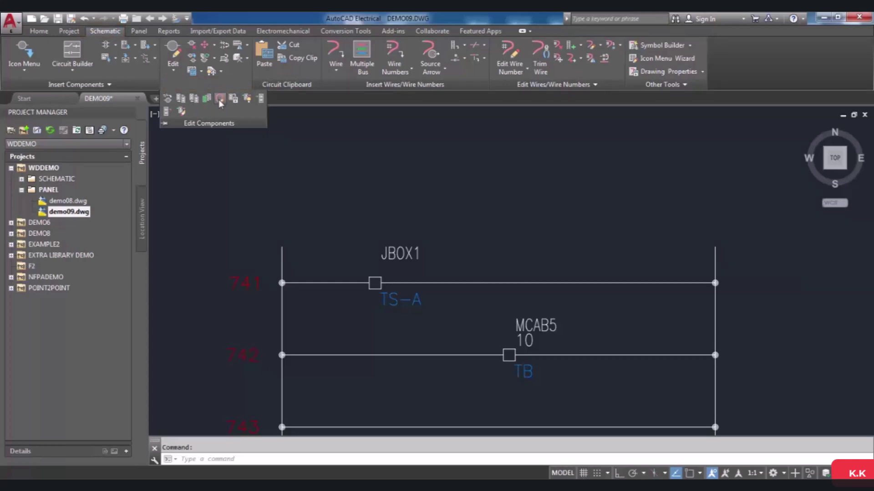
click(219, 99)
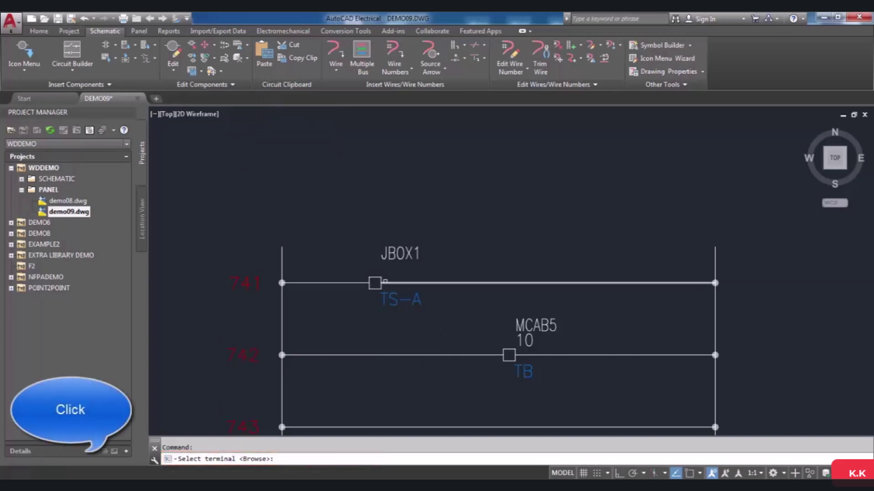
click(447, 340)
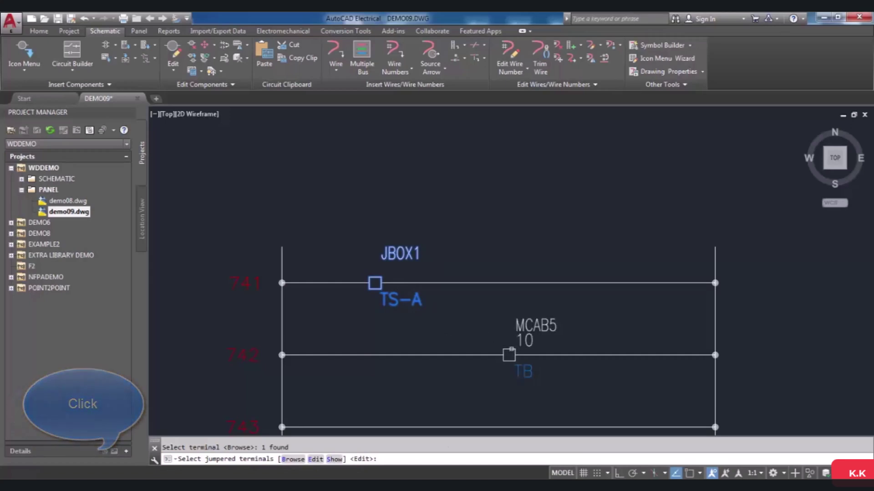
click(509, 353)
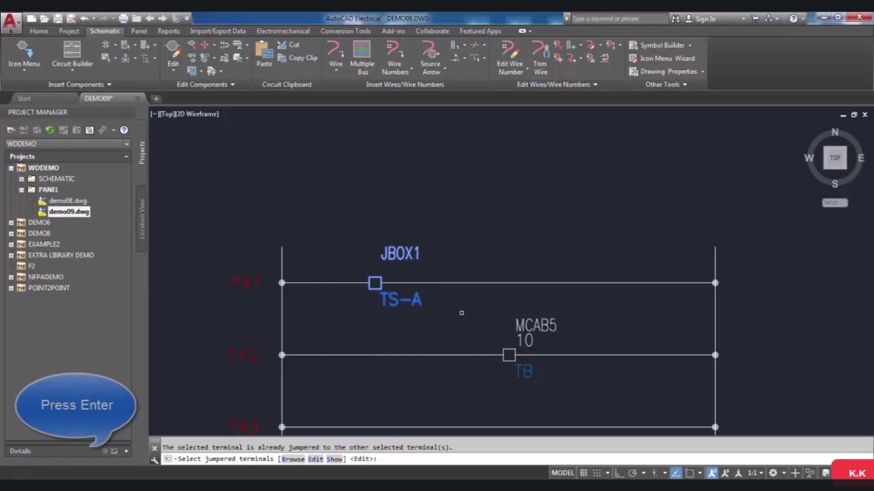
key(Return)
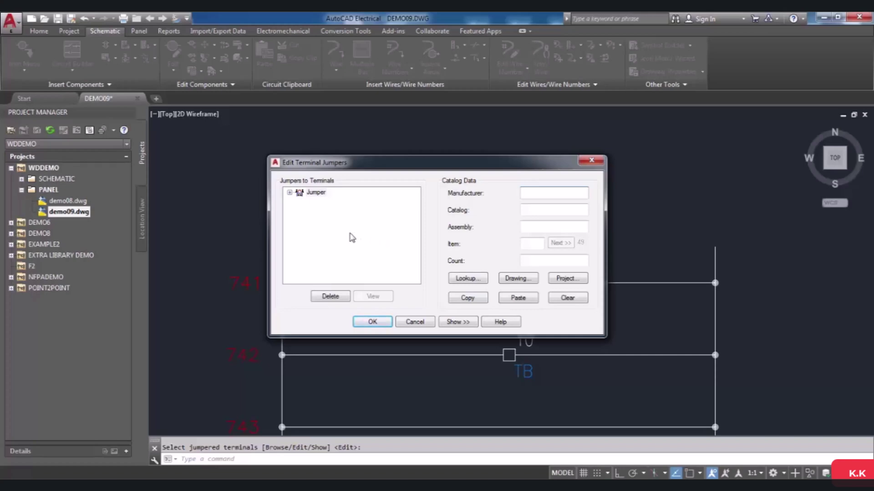
Expand the jumper's JBOX1-TS-A and MCAB5-TB levels, preview the jumpered terminals, and confirm
click(289, 193)
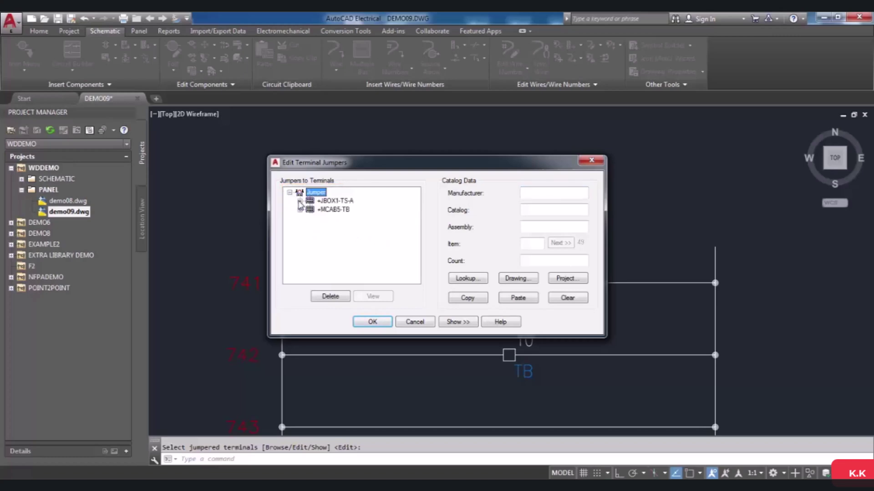
click(299, 201)
click(300, 219)
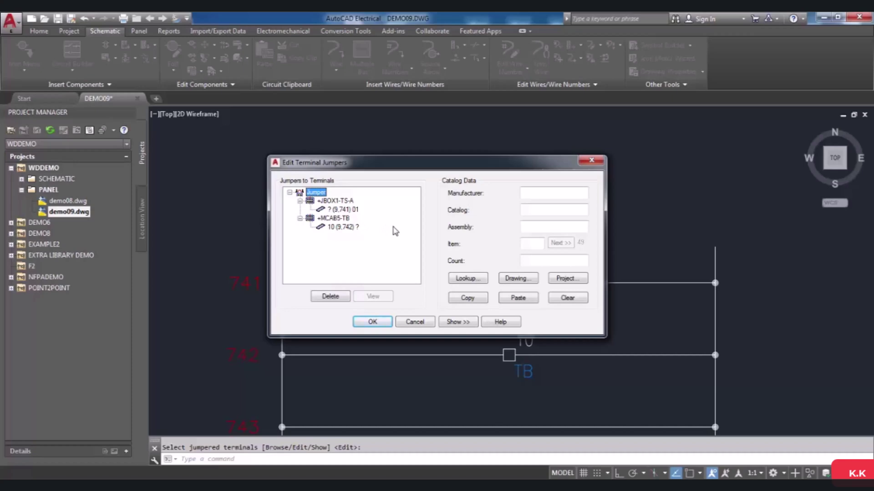
click(453, 321)
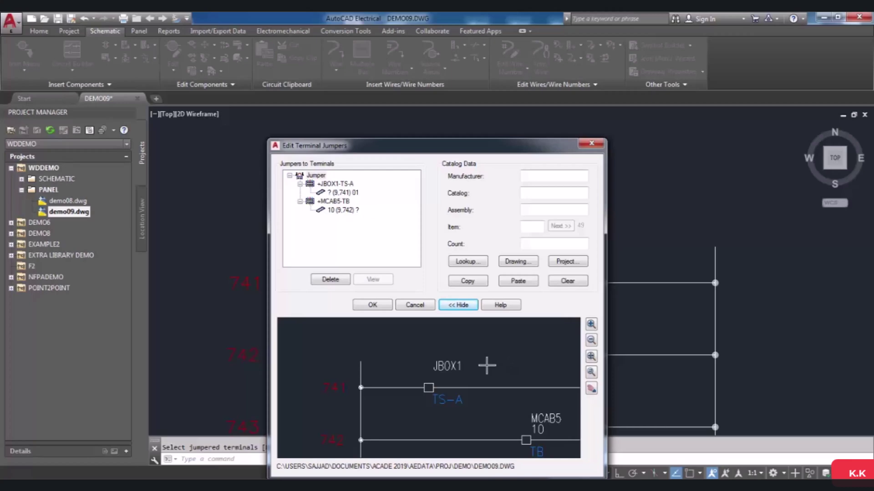
click(374, 305)
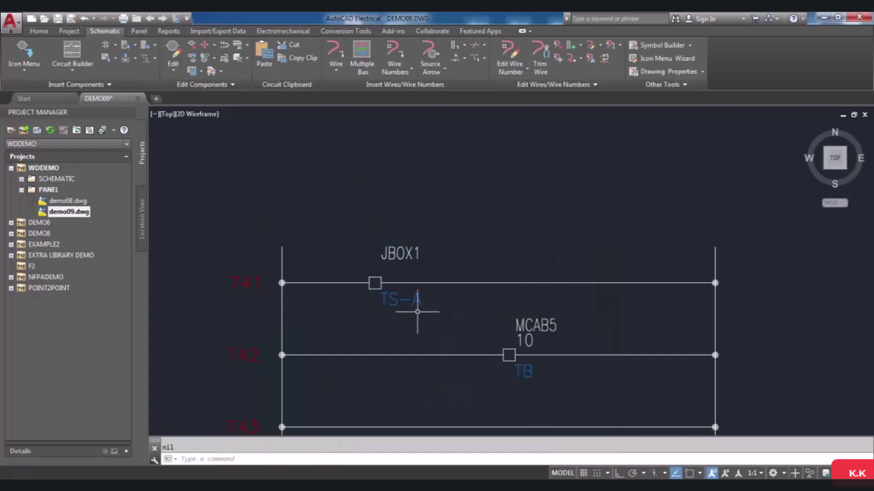
Rerun Edit Jumper on TS-A with the S (Show) option to highlight the TS-A to TB jumper
click(222, 85)
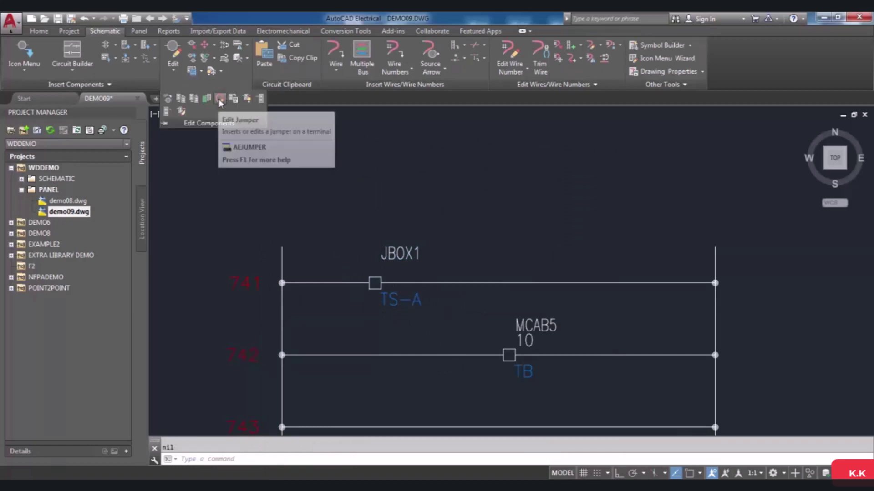
click(219, 97)
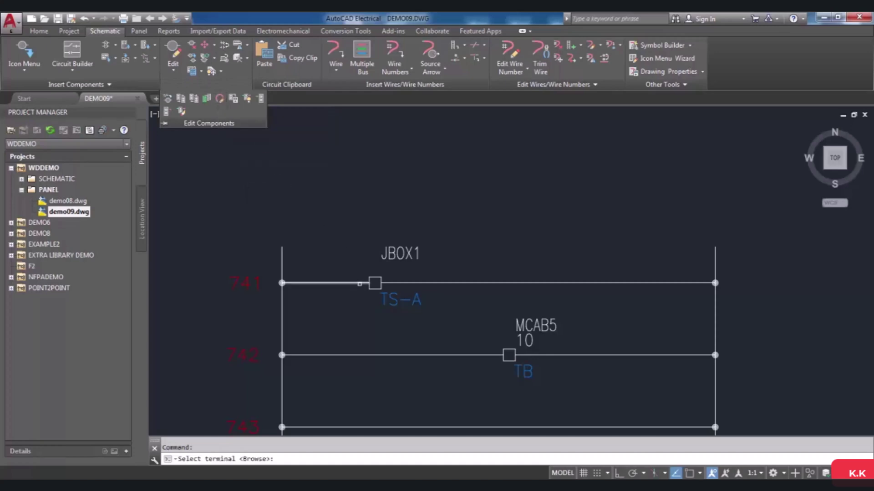
click(375, 283)
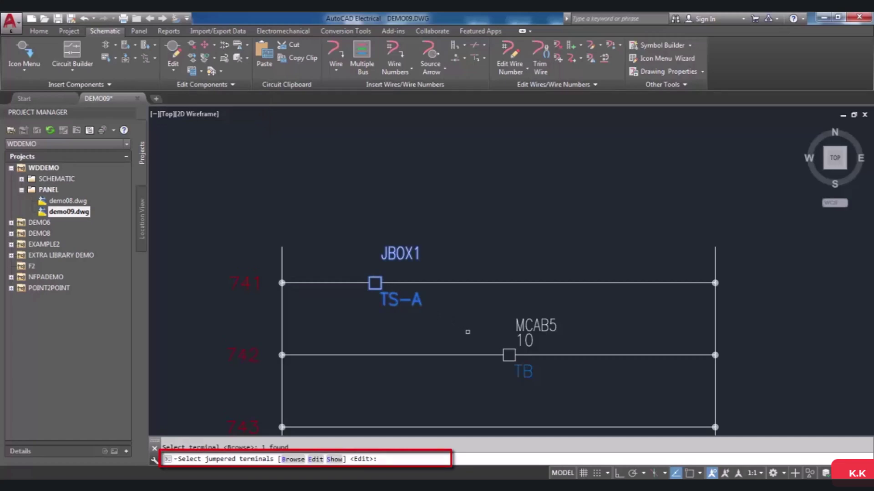
text(s)
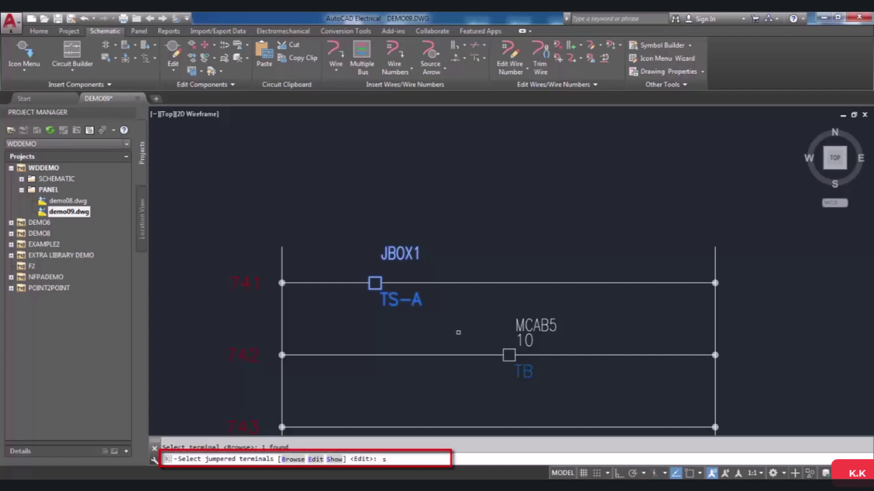
key(Return)
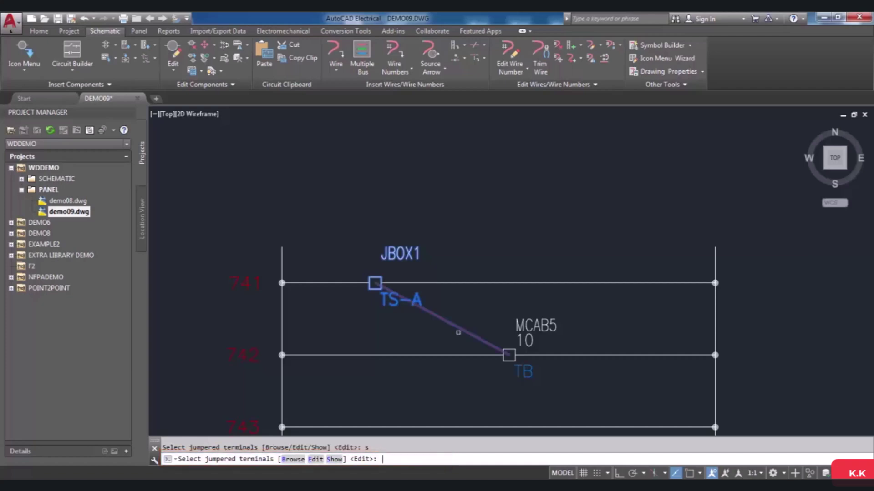